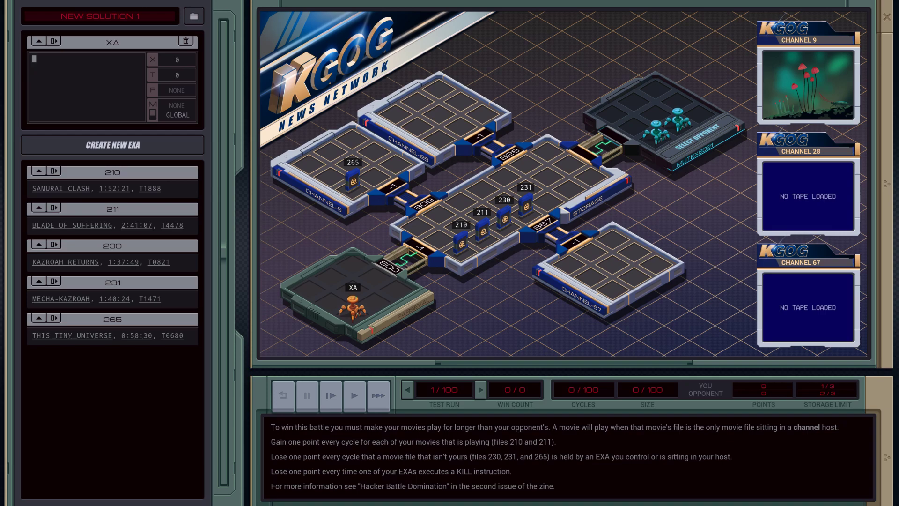
# Run the KGOG-TV battle twice to watch the opponent, resetting each time
pyautogui.click(355, 394)
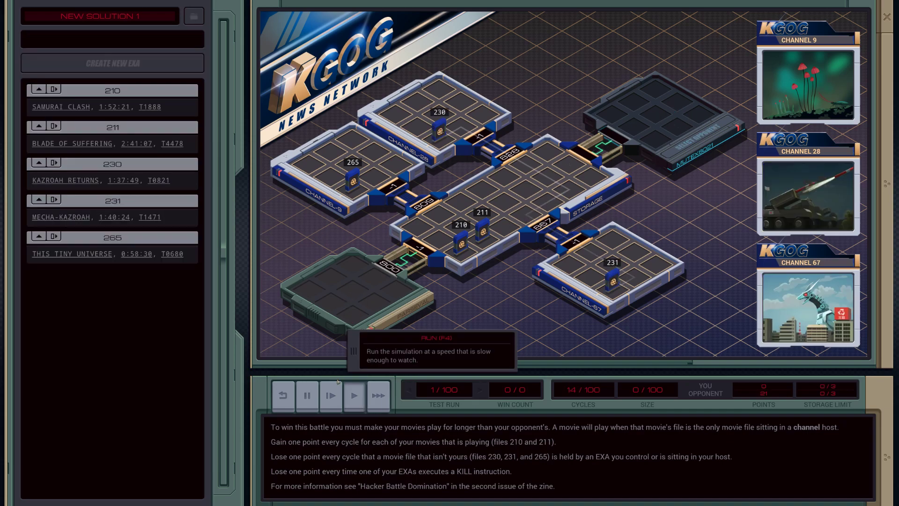
pyautogui.click(288, 387)
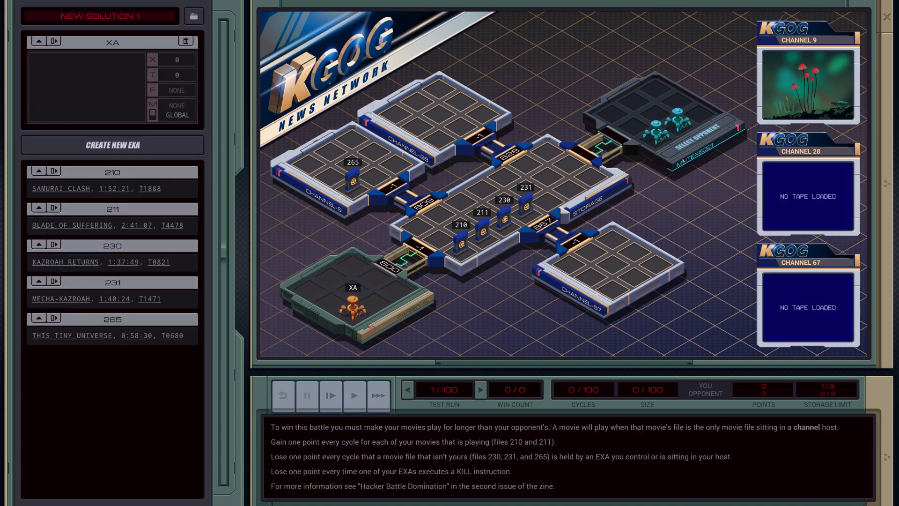
pyautogui.click(354, 394)
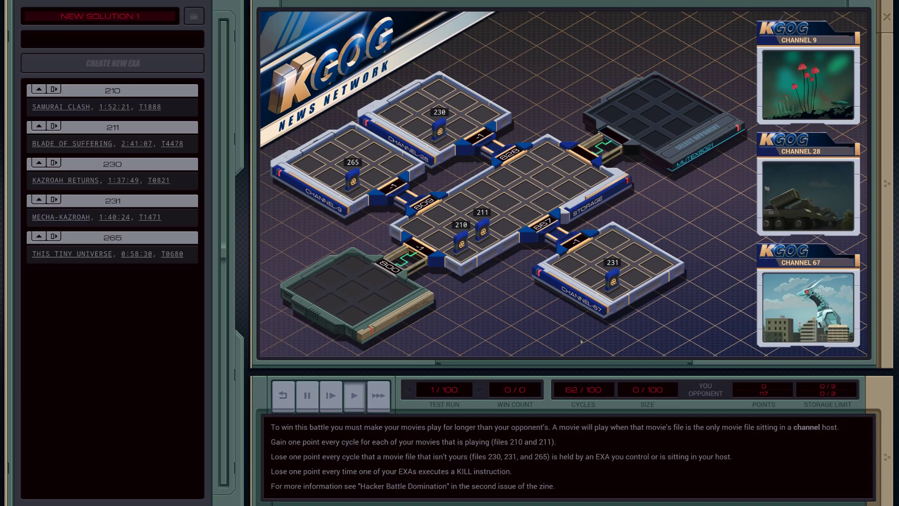
pyautogui.click(283, 395)
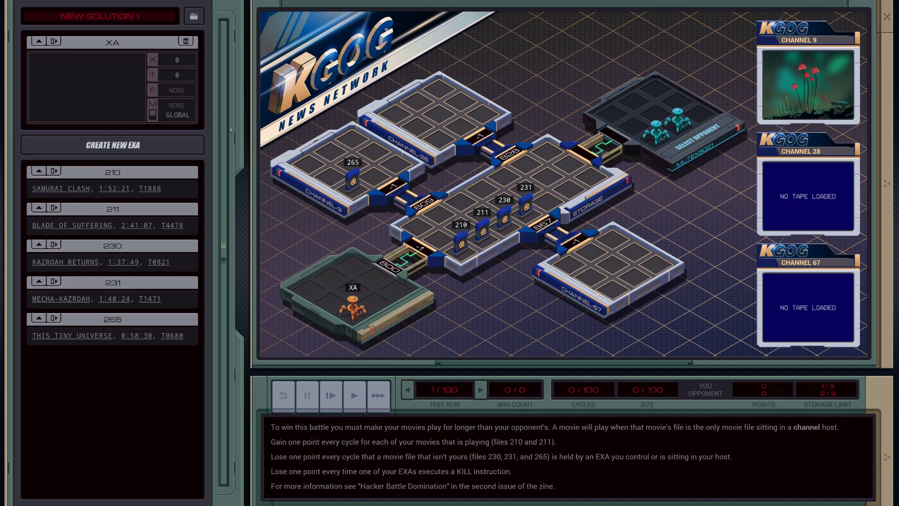
pyautogui.write('L')
pyautogui.write('INK 800')
# Write XA's opening block: LINK 800, GRAB 210, LINK 867, DROP
pyautogui.press('Return')
pyautogui.press('Return')
pyautogui.write('GRAB')
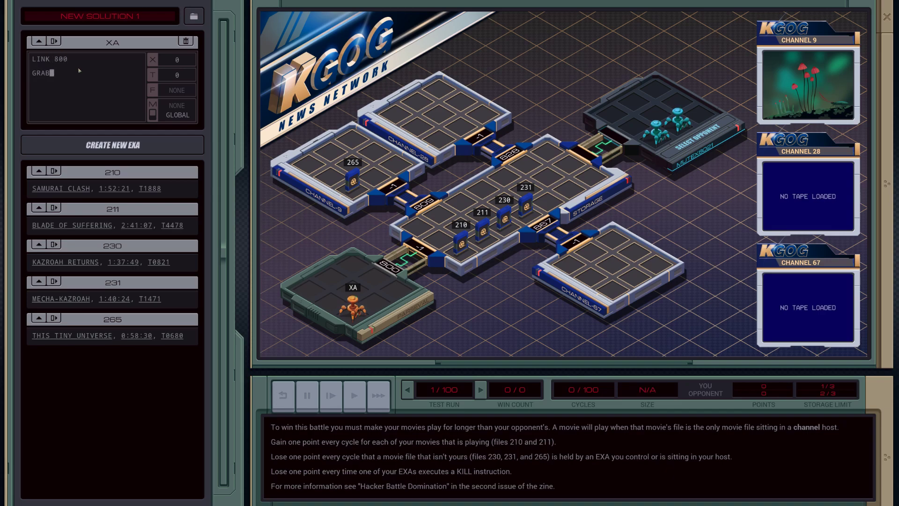
pyautogui.write(' 210')
pyautogui.press('Return')
pyautogui.write('LINK')
pyautogui.write(' 867')
pyautogui.press('Return')
pyautogui.write('DR')
pyautogui.write('OP')
pyautogui.press('Return')
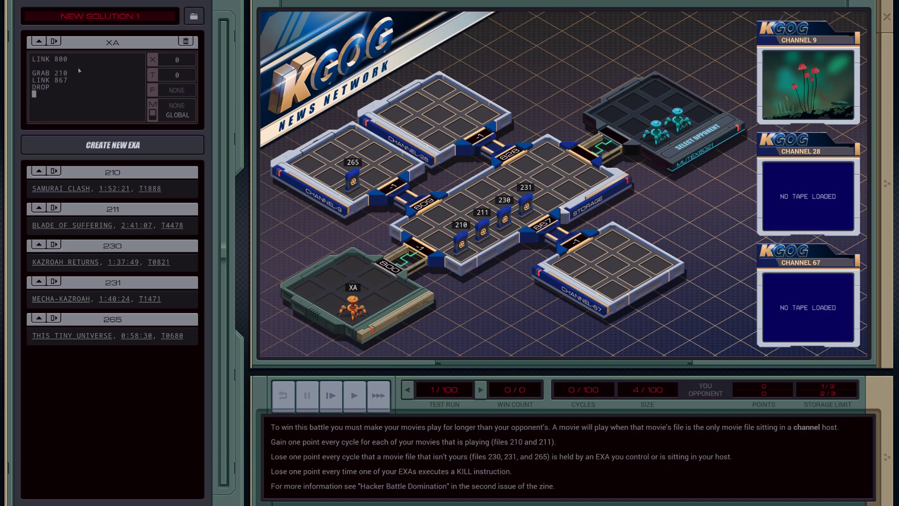
pyautogui.press('Return')
pyautogui.press('Return')
pyautogui.write('GR')
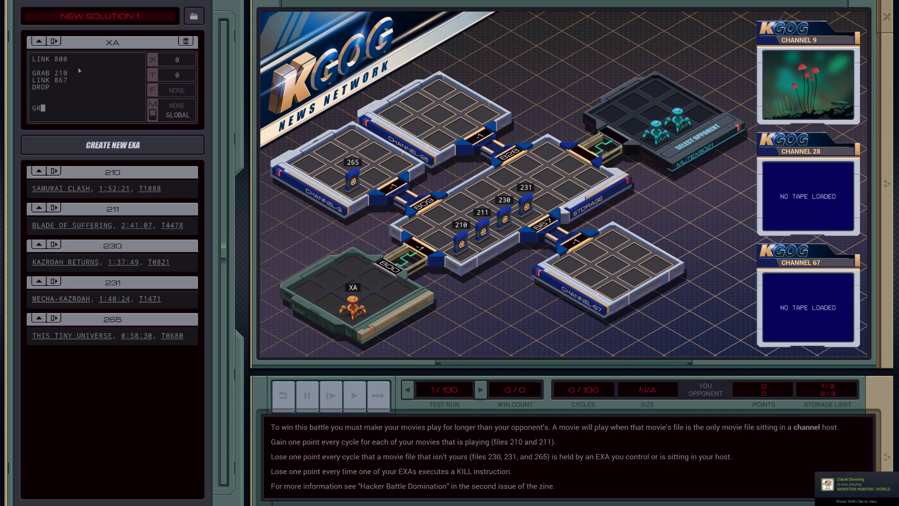
pyautogui.write('AB')
pyautogui.write(' 23')
pyautogui.write('1 ')
pyautogui.write('LIN')
pyautogui.write('K -1')
# Add GRAB 231, LINK -1, DROP, LINK 828, GRAB 230, LINK -1, DROP and HALT
pyautogui.press('Return')
pyautogui.write('D')
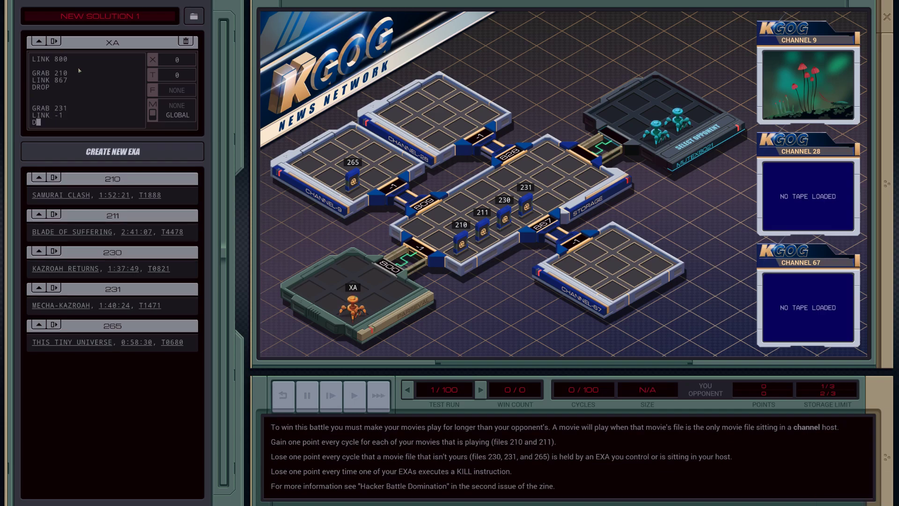
pyautogui.write('ROP')
pyautogui.press('Return')
pyautogui.write('LINK')
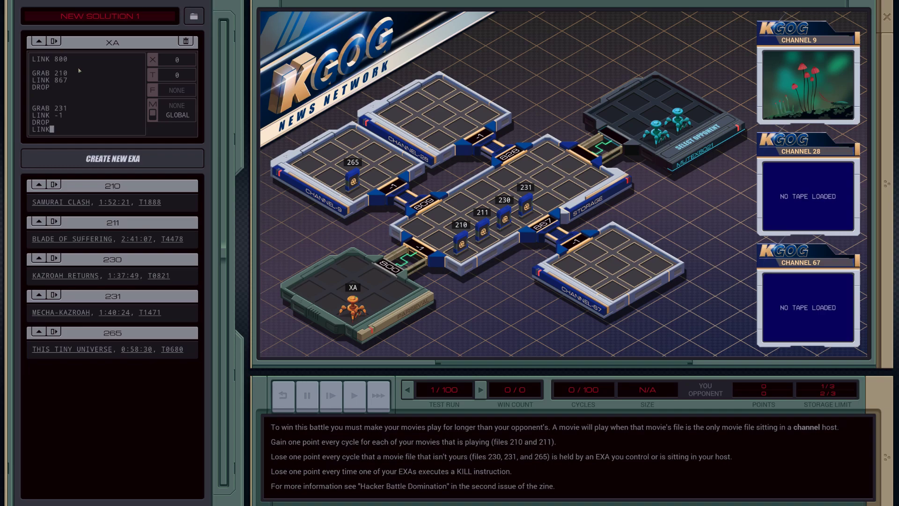
pyautogui.write(' 828')
pyautogui.press('Return')
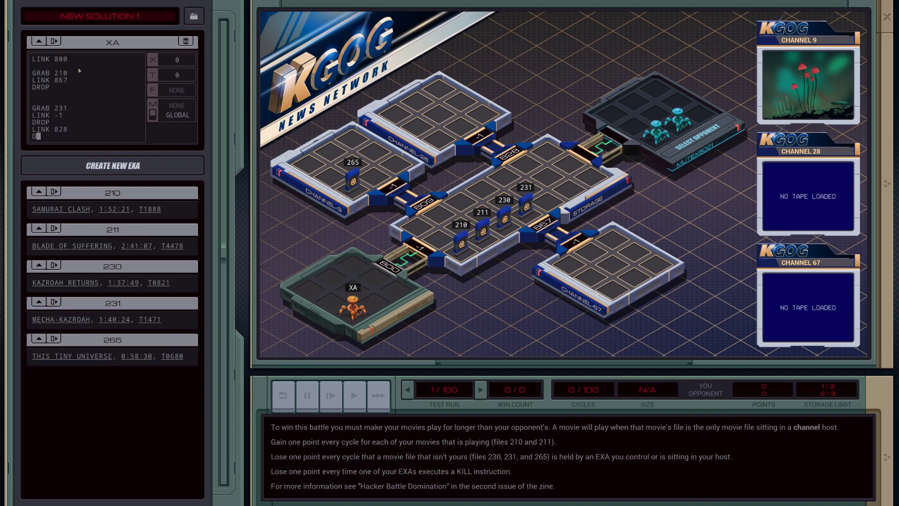
pyautogui.write('GRAB 2')
pyautogui.write('30')
pyautogui.press('Return')
pyautogui.write('LI')
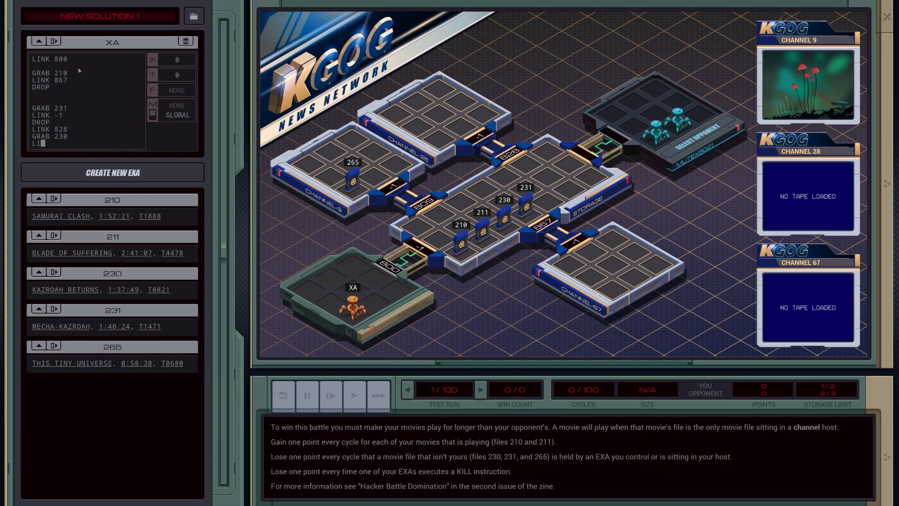
pyautogui.write('NK -1')
pyautogui.press('Return')
pyautogui.write('D')
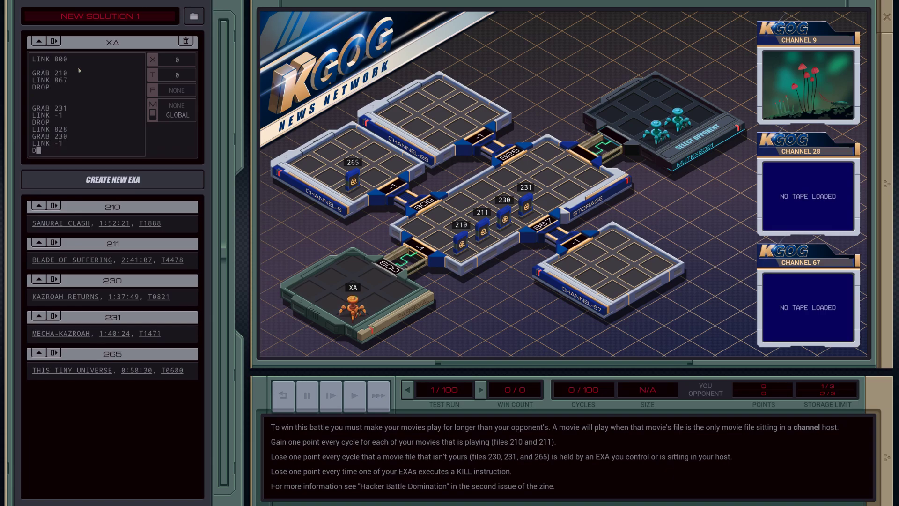
pyautogui.write('ROP')
pyautogui.press('Return')
pyautogui.press('Return')
pyautogui.write('HALT')
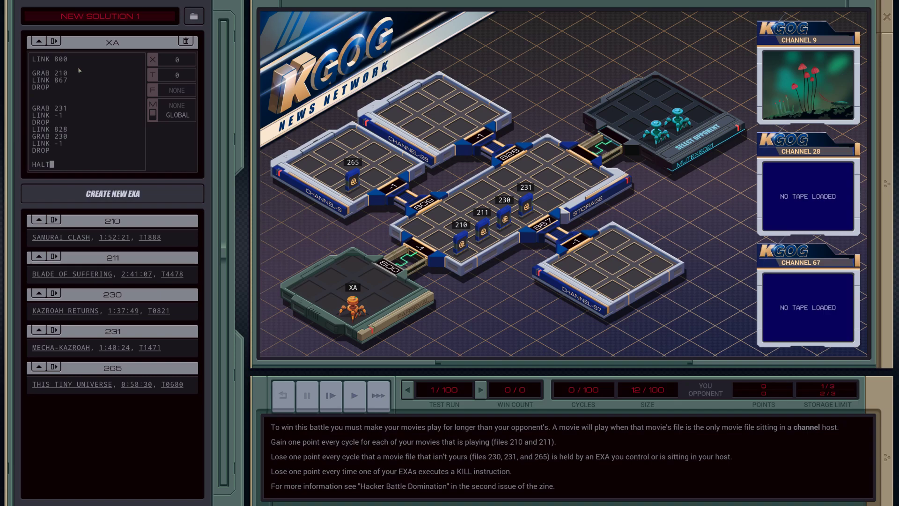
# Run and step the battle, then resume editing after the 64–36 B-rated win
pyautogui.click(351, 393)
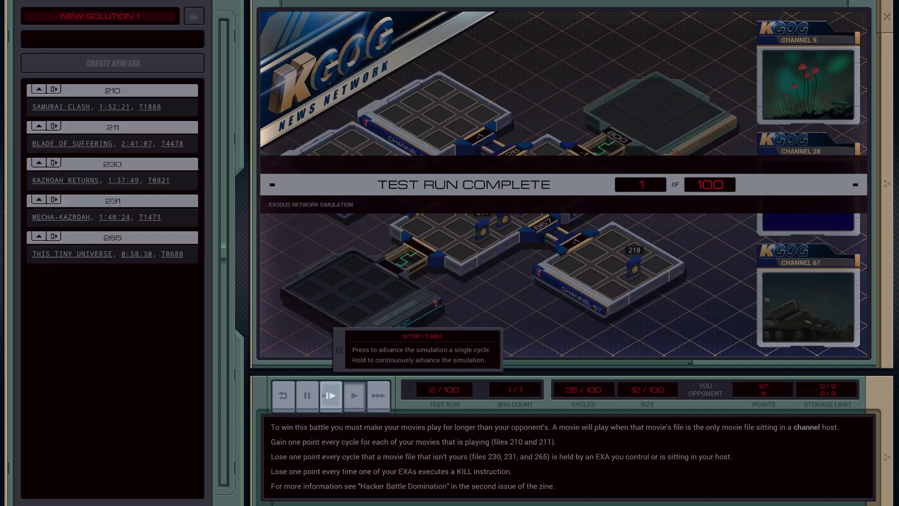
pyautogui.click(330, 394)
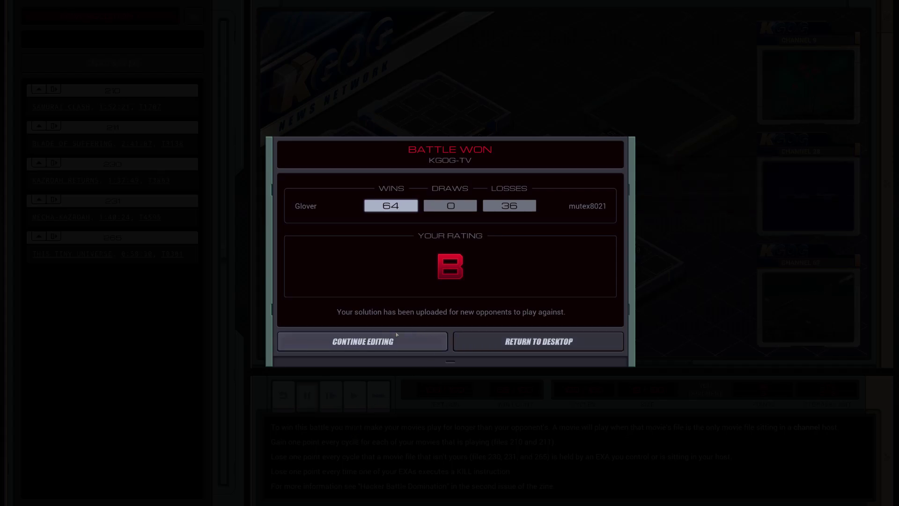
pyautogui.click(380, 343)
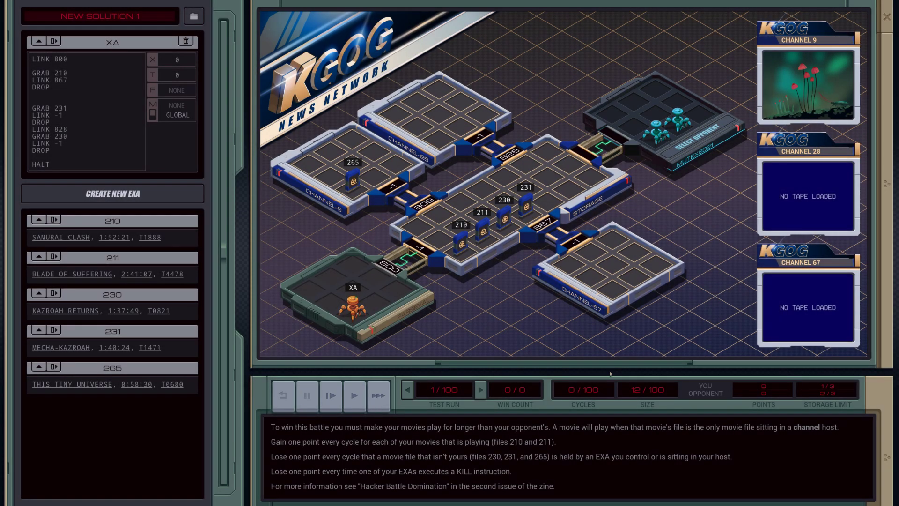
# Advance the test-run selector to run 7 of 100
pyautogui.click(481, 390)
pyautogui.click(481, 390)
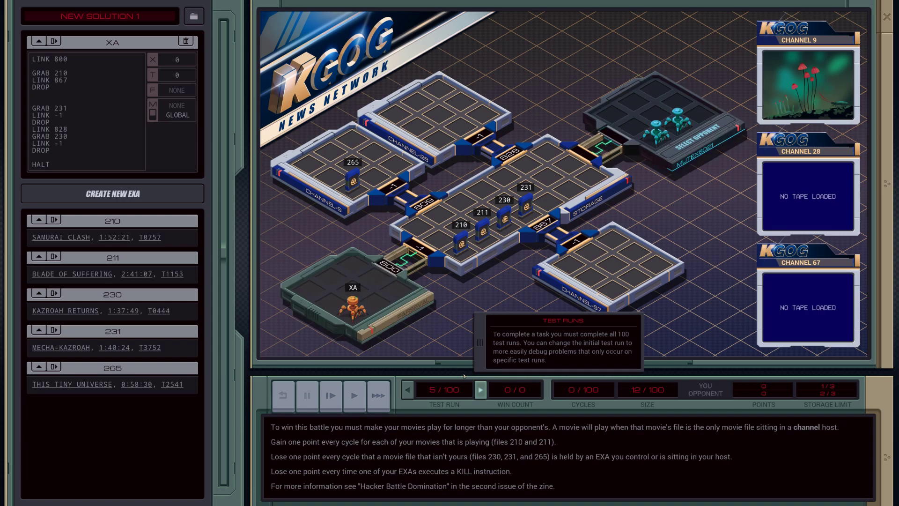
pyautogui.click(481, 389)
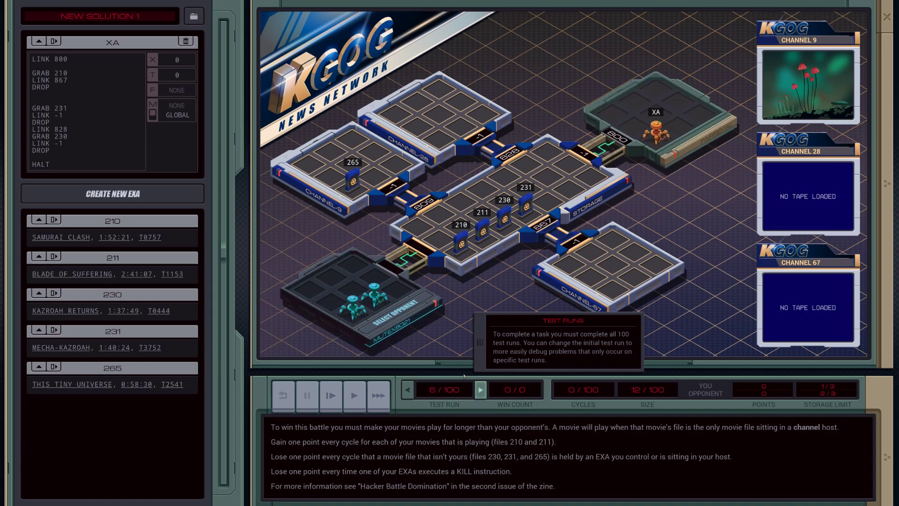
# Step run 7 to cycle 5, watching XA reach channel 67, then reset
pyautogui.click(327, 384)
pyautogui.click(328, 385)
pyautogui.click(324, 383)
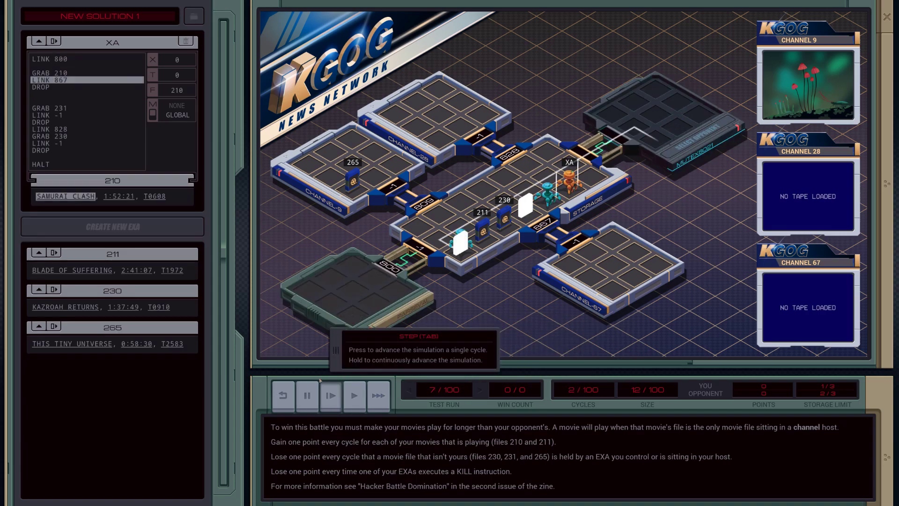
pyautogui.click(321, 382)
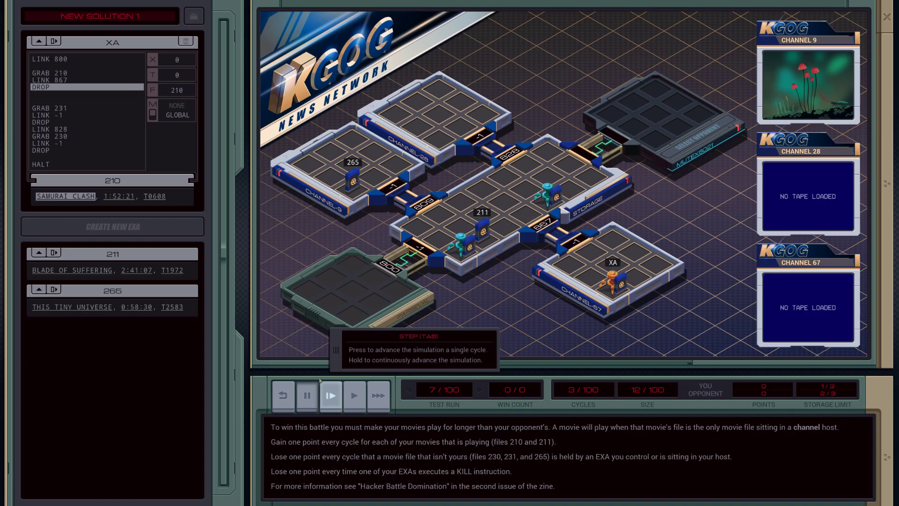
pyautogui.click(321, 382)
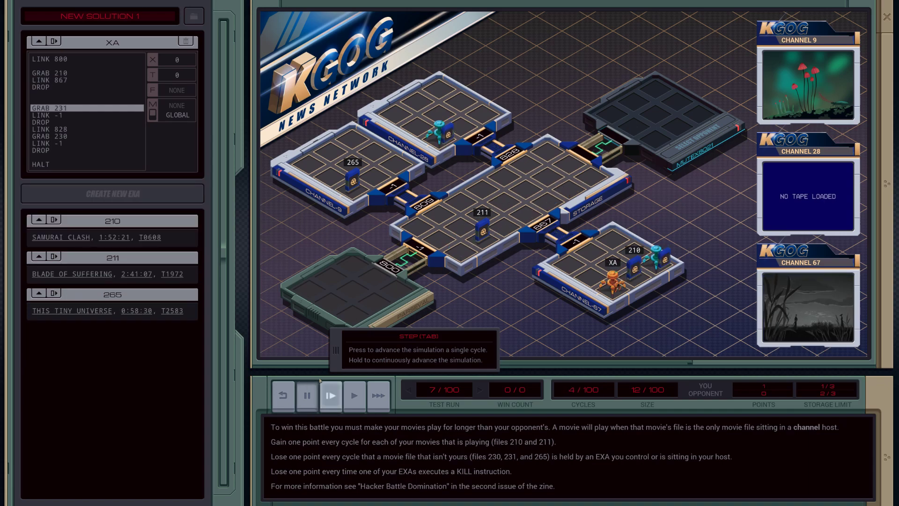
pyautogui.click(320, 382)
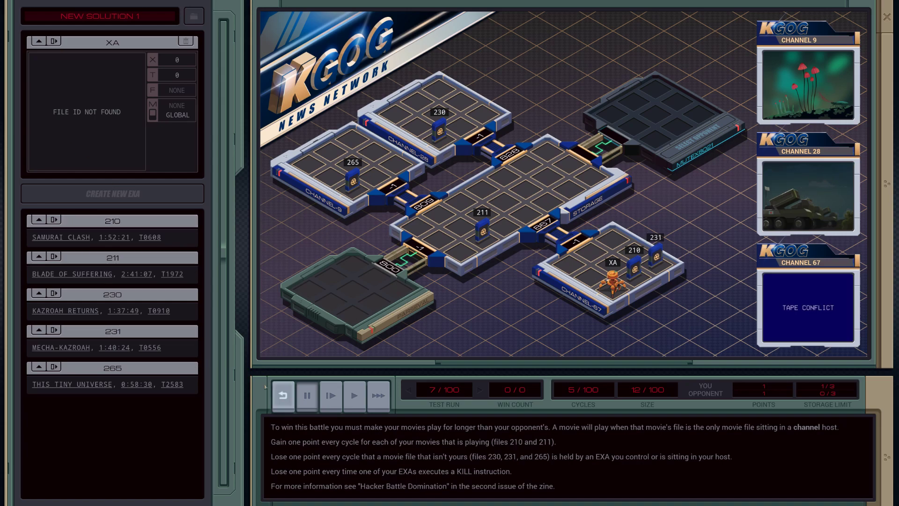
pyautogui.click(284, 395)
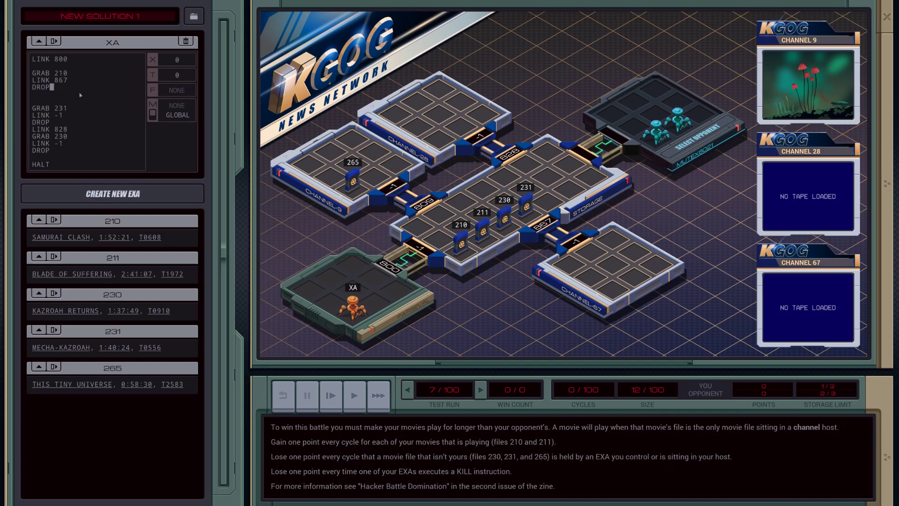
# Insert JUMP MOVE below the first DROP and MARK MOVE above GRAB 231
pyautogui.press('Down')
pyautogui.press('Down')
pyautogui.press('Return')
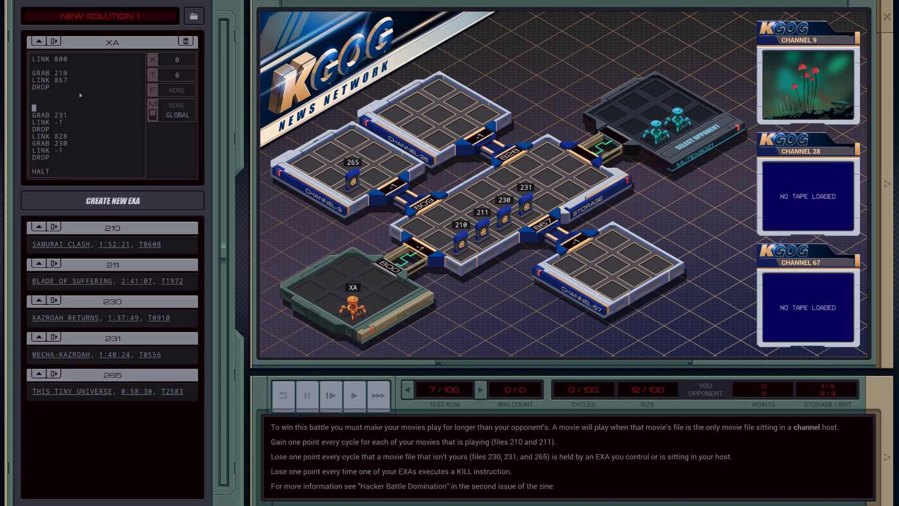
pyautogui.write('MARK KI')
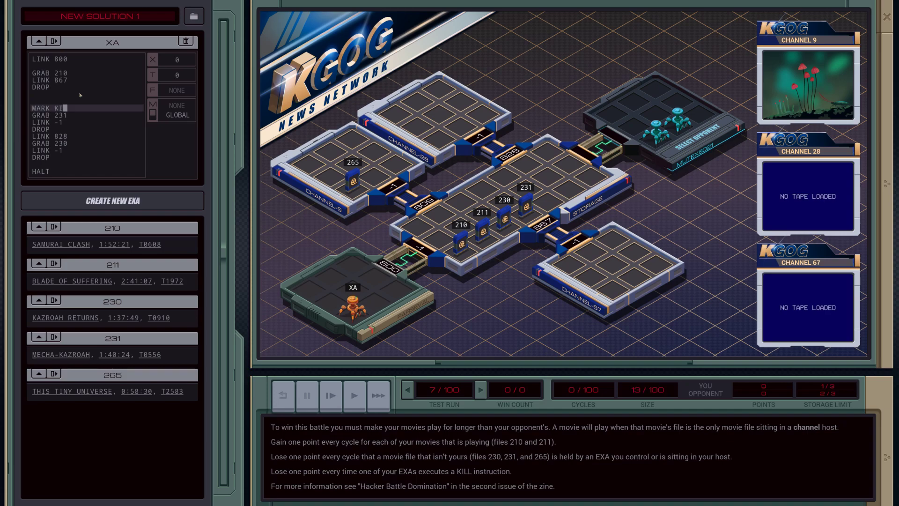
pyautogui.press('BackSpace')
pyautogui.press('BackSpace')
pyautogui.write('MOVE')
pyautogui.press('Up')
pyautogui.write('JUM')
pyautogui.write('P MOVE')
pyautogui.press('Down')
pyautogui.press('Down')
pyautogui.press('Down')
pyautogui.press('Up')
pyautogui.press('Up')
pyautogui.press('Down')
pyautogui.press('Down')
pyautogui.press('Down')
pyautogui.press('Up')
pyautogui.press('Up')
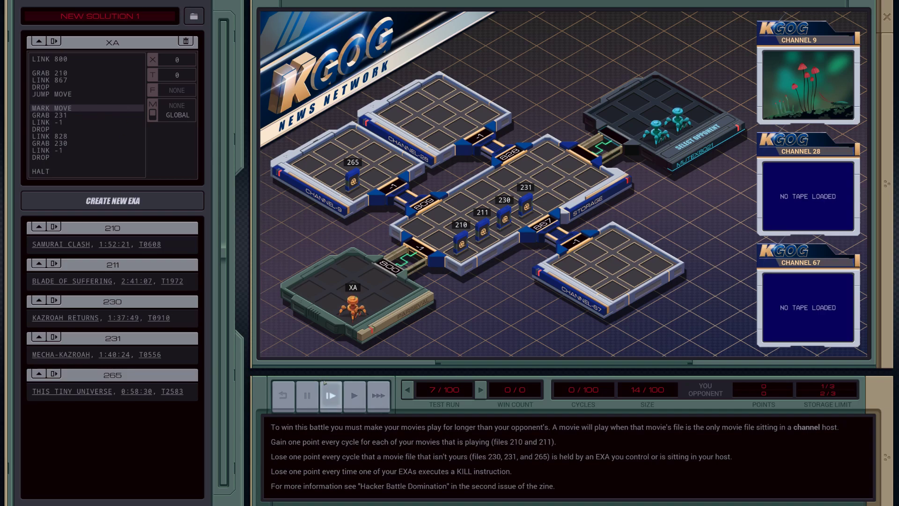
# Step the revised program five cycles, then fast-forward through all 100 test runs
pyautogui.click(330, 395)
pyautogui.click(331, 395)
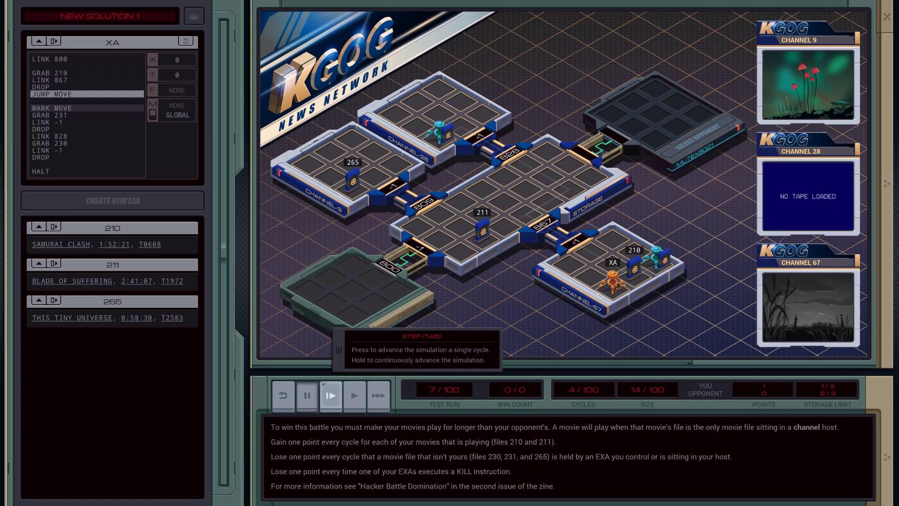
pyautogui.click(331, 395)
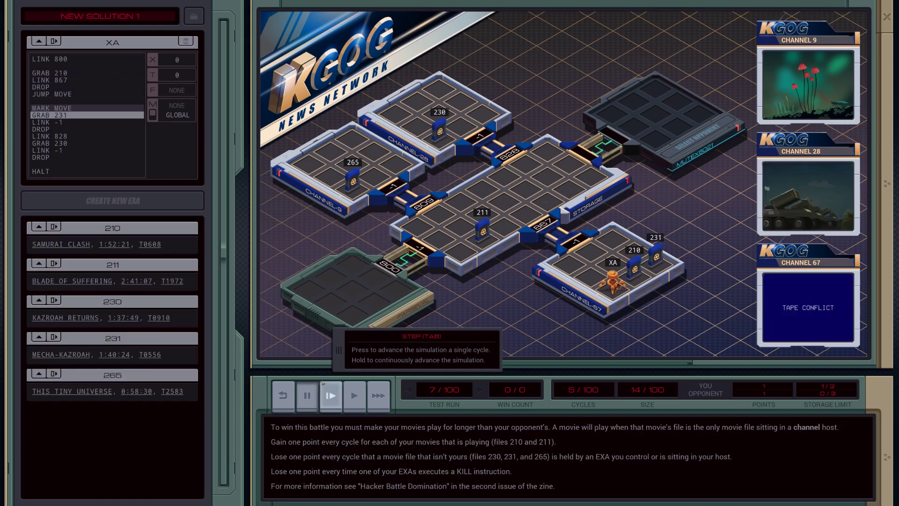
pyautogui.click(331, 395)
pyautogui.click(330, 395)
pyautogui.click(330, 395)
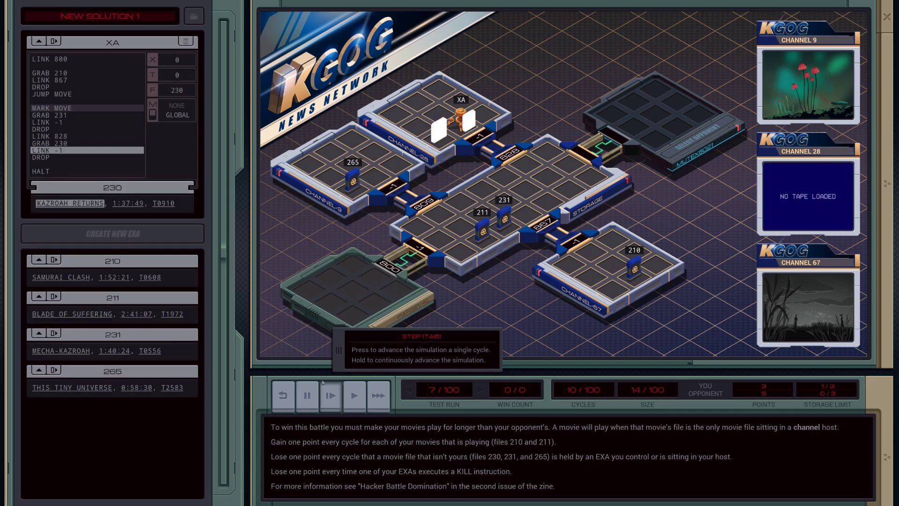
pyautogui.click(368, 385)
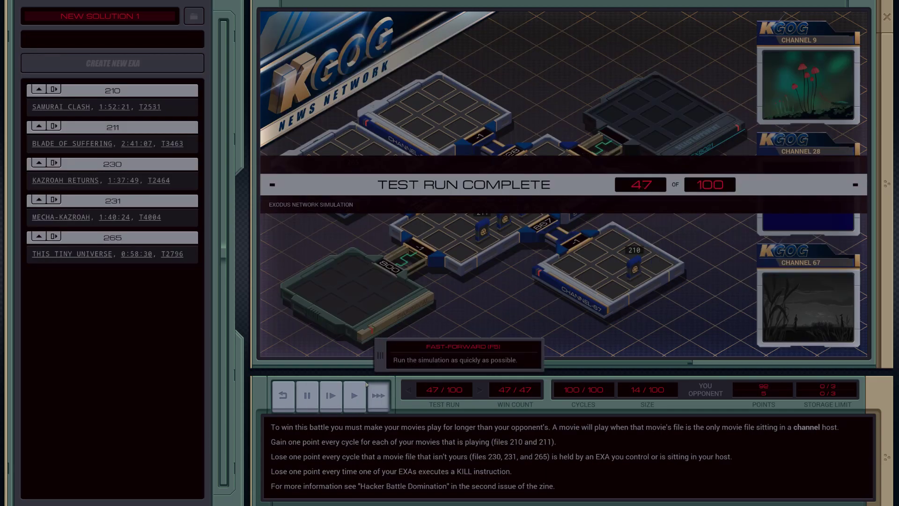